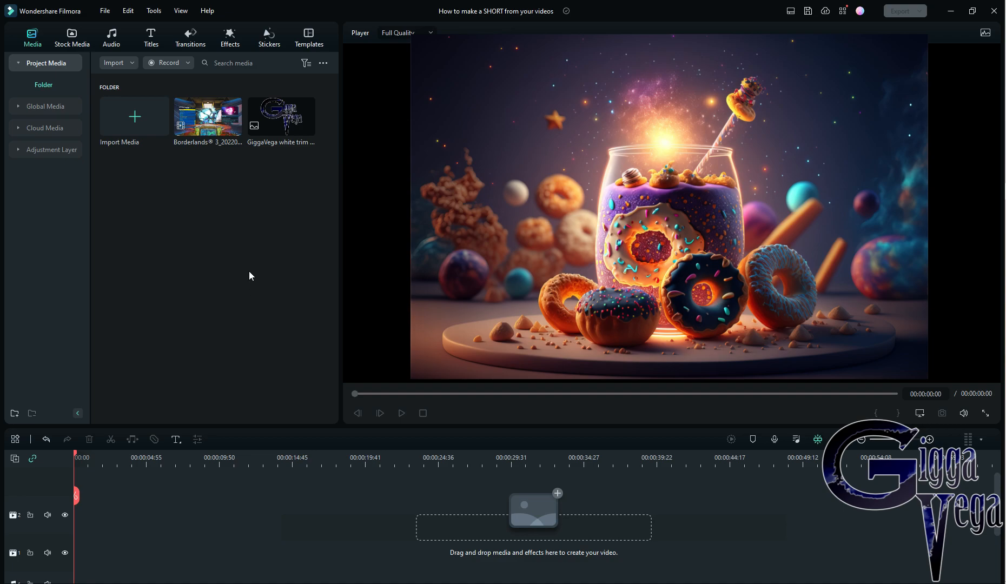
# Add the Borderlands 3 video to the timeline and scrub through its footage to find the section for the short.
pyautogui.click(235, 127)
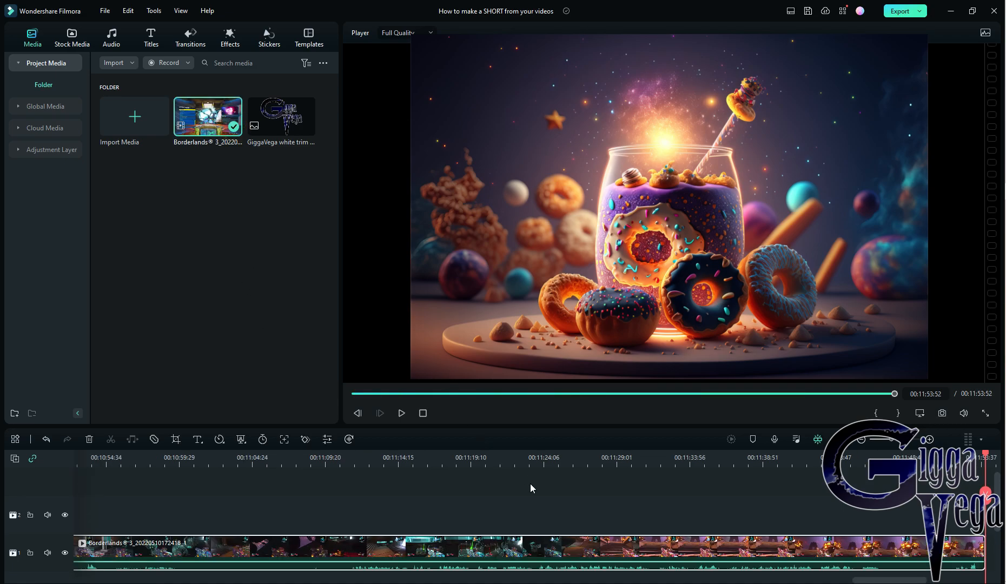
pyautogui.click(300, 464)
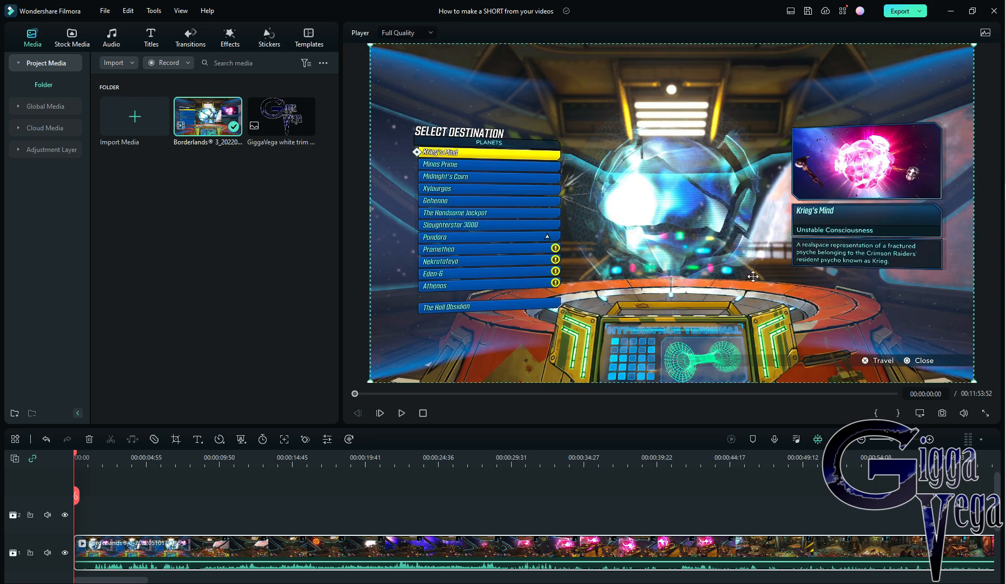
pyautogui.click(503, 458)
pyautogui.click(685, 464)
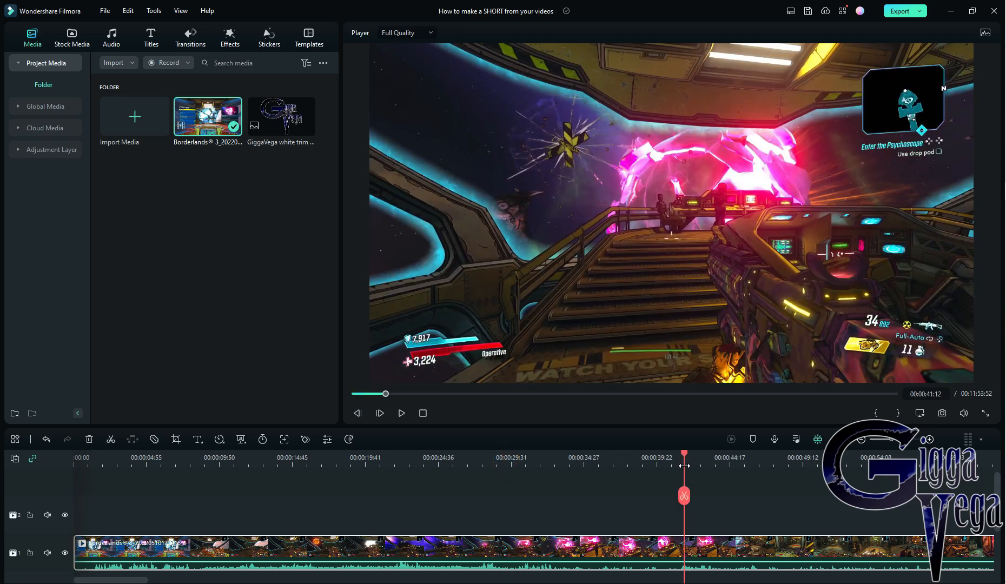
pyautogui.click(740, 464)
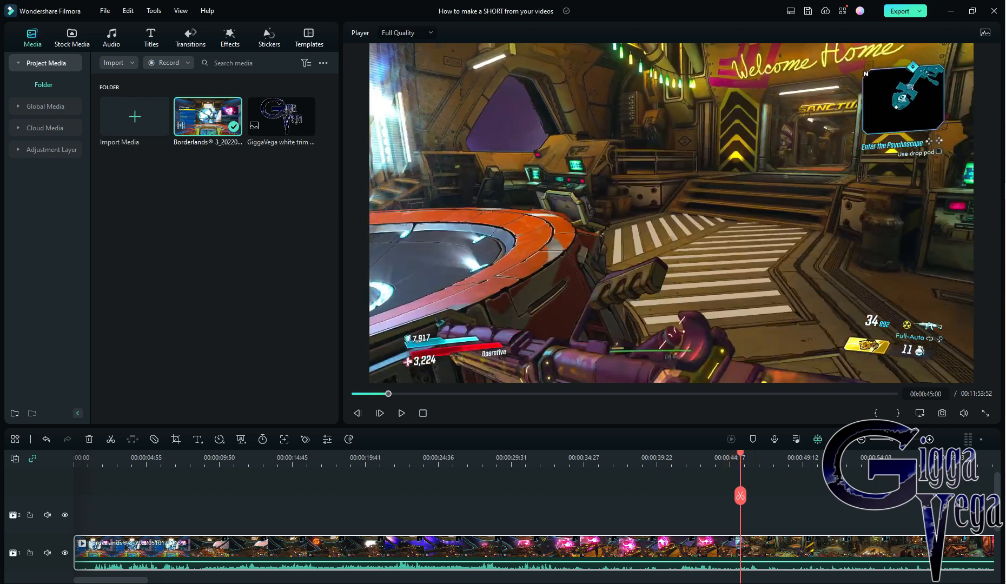
pyautogui.moveTo(115, 581); pyautogui.dragTo(254, 581)
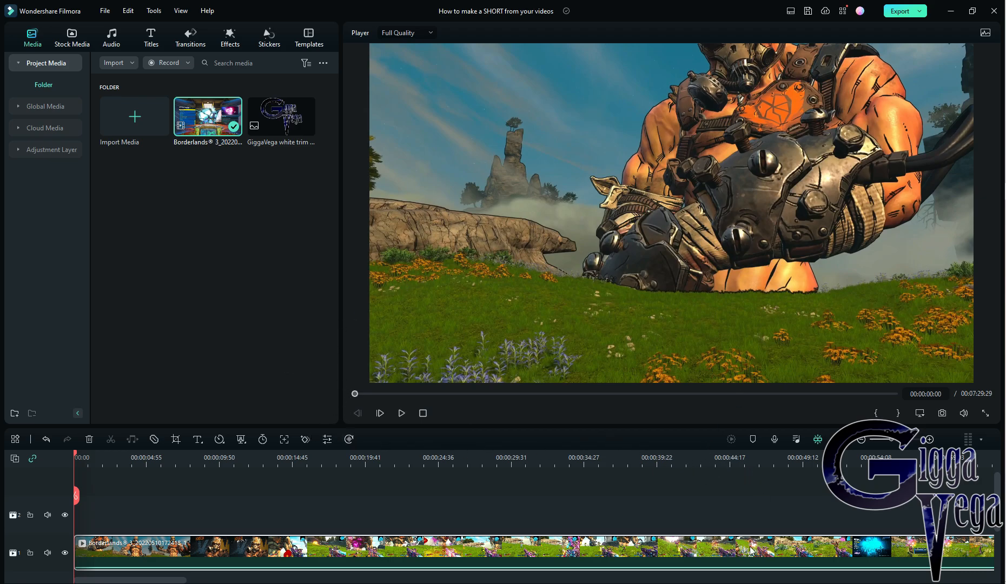
# Split the clip at 00:00:49:00, delete the part after the cut and return the playhead to the start.
pyautogui.moveTo(162, 581); pyautogui.dragTo(189, 582)
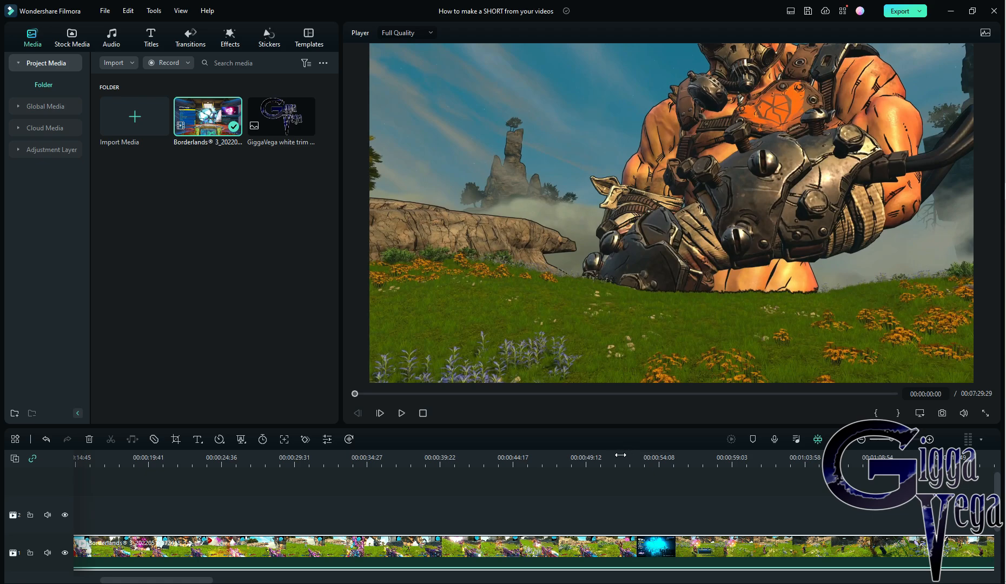
pyautogui.click(926, 395)
pyautogui.doubleClick(924, 395)
pyautogui.write('49')
pyautogui.press('Return')
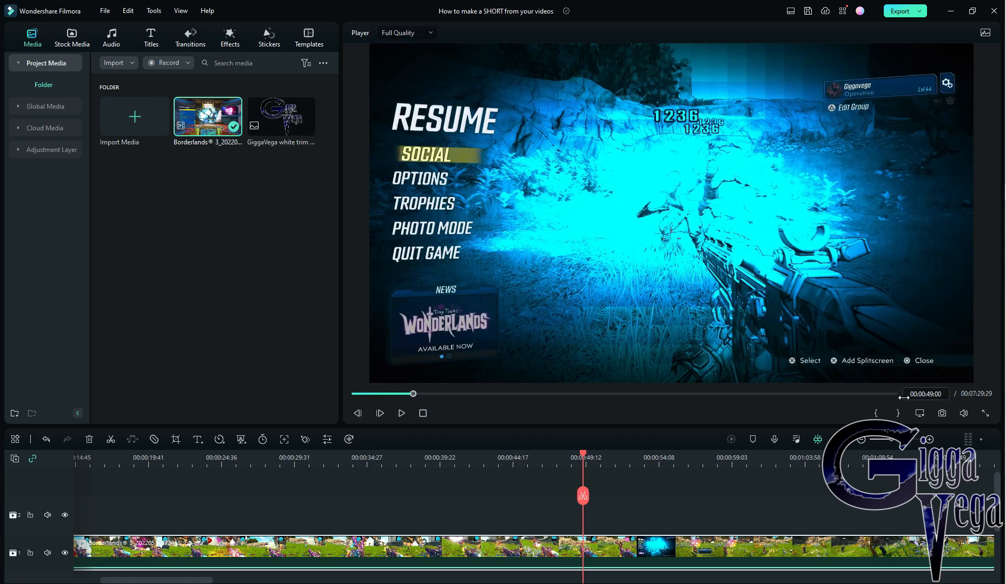
pyautogui.click(582, 496)
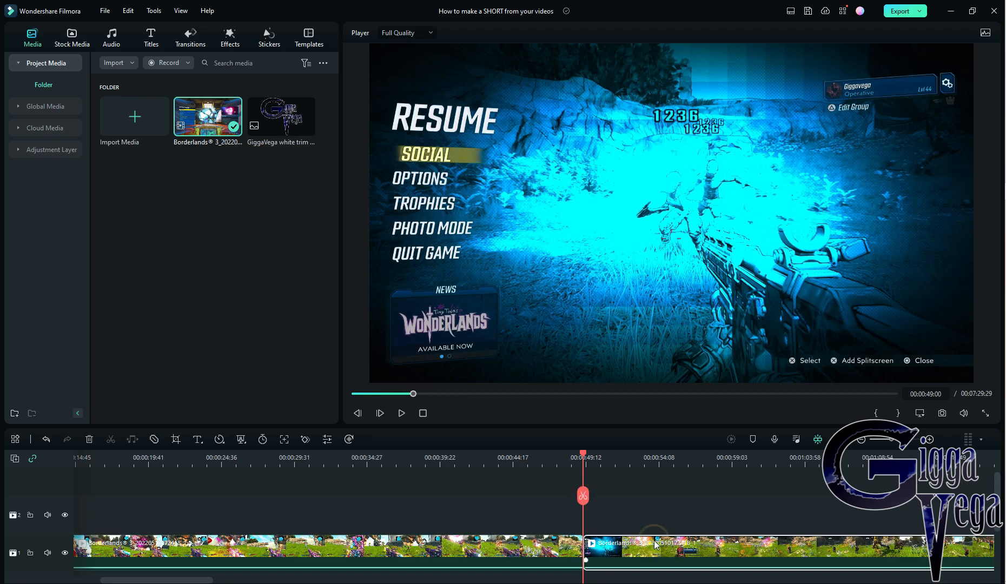
pyautogui.press('Delete')
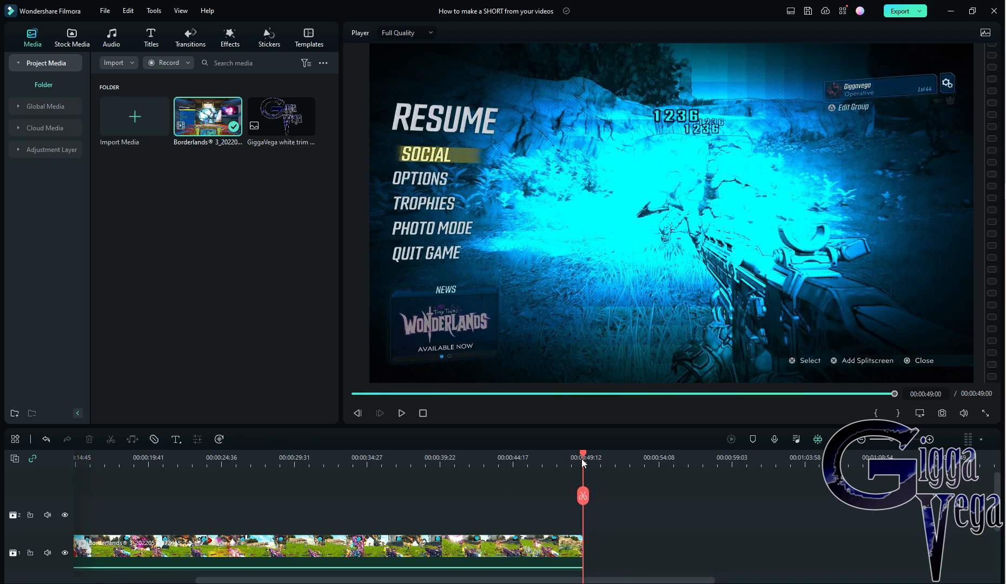
pyautogui.moveTo(585, 457); pyautogui.dragTo(250, 485)
pyautogui.press('Home')
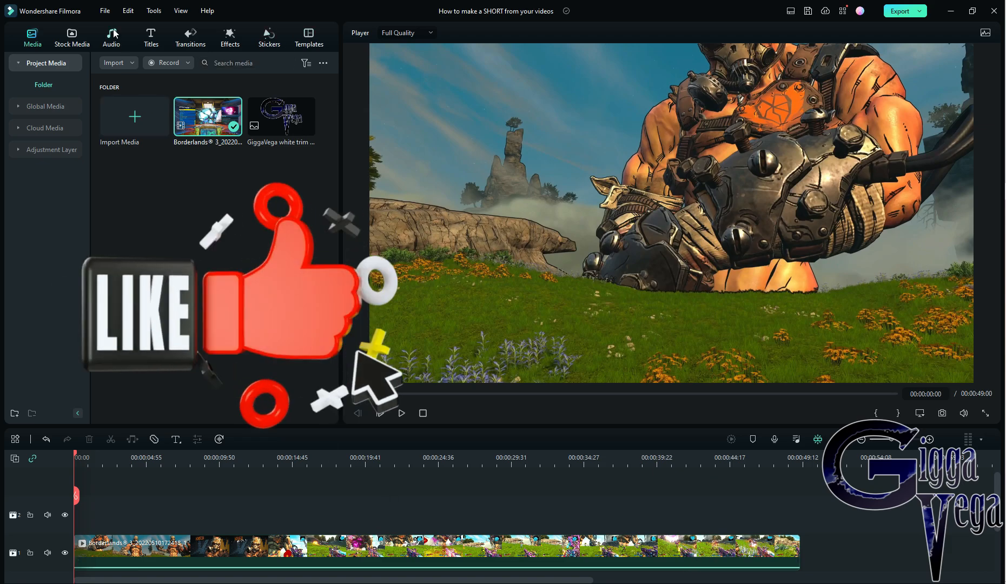
# Try a colour boost on the clip with vibrance 35.1, brightness 35.3 and a higher saturation.
pyautogui.doubleClick(384, 545)
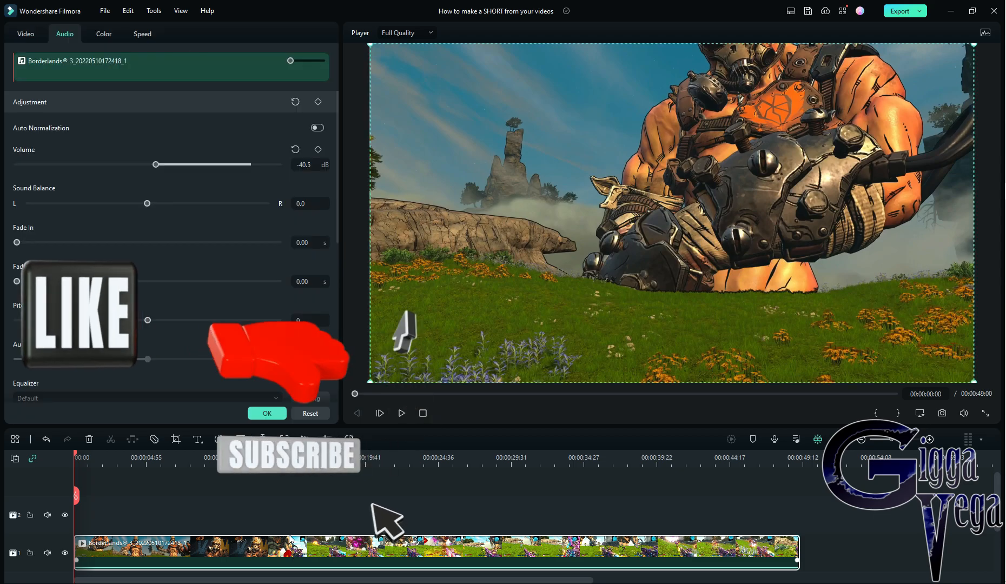
pyautogui.click(105, 36)
pyautogui.scroll(-2, 175, 345)
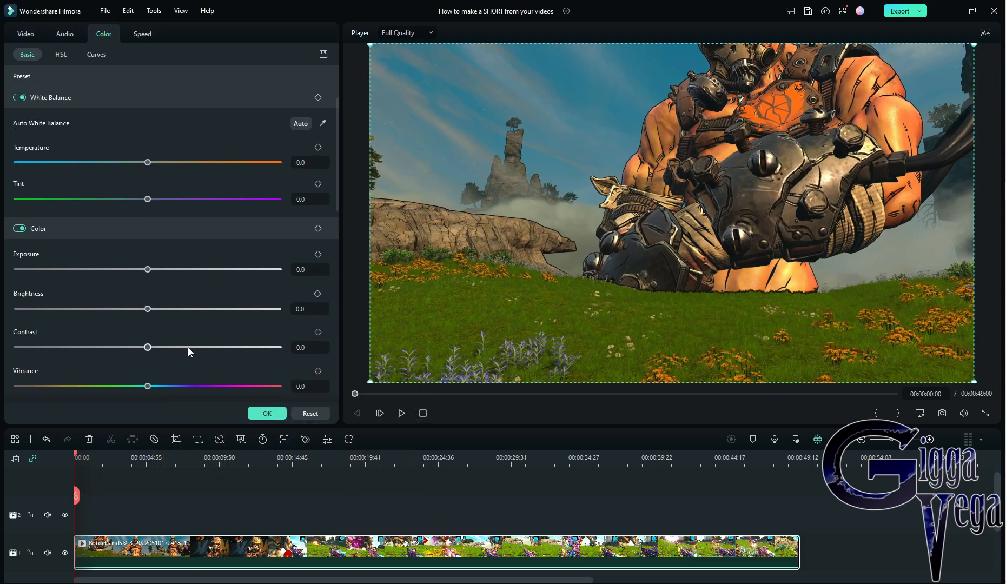
pyautogui.click(193, 385)
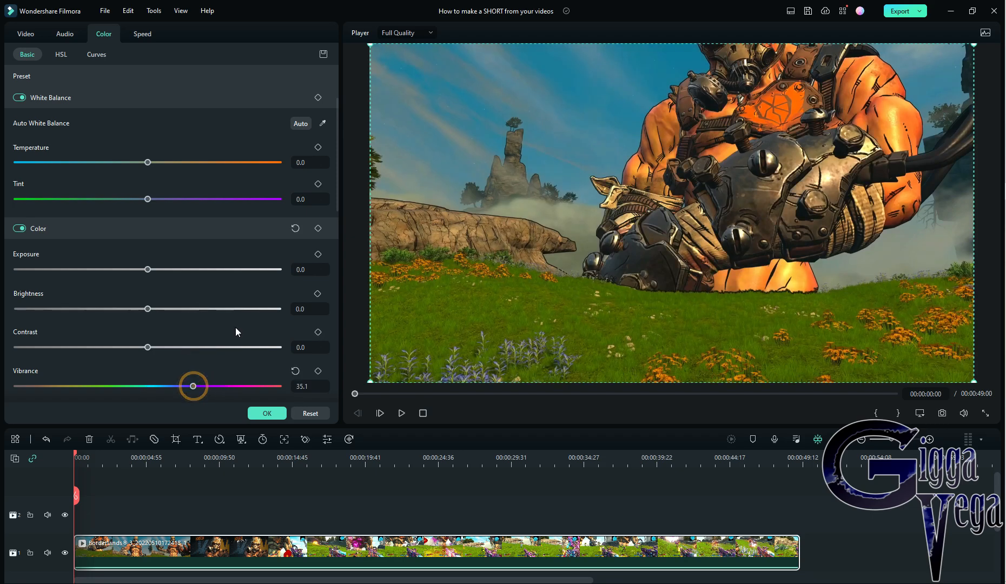
pyautogui.click(193, 309)
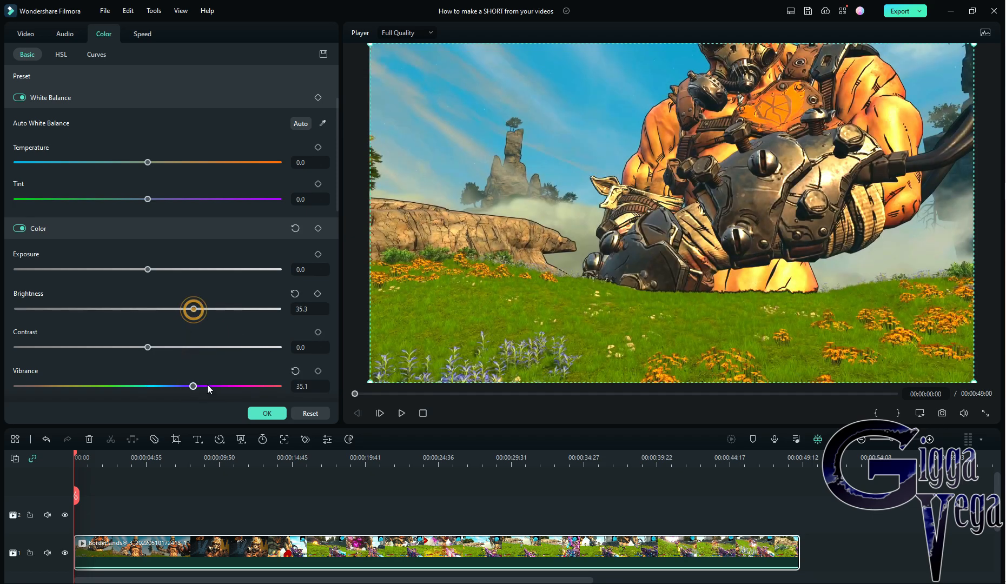
pyautogui.scroll(-3, 208, 387)
pyautogui.click(229, 328)
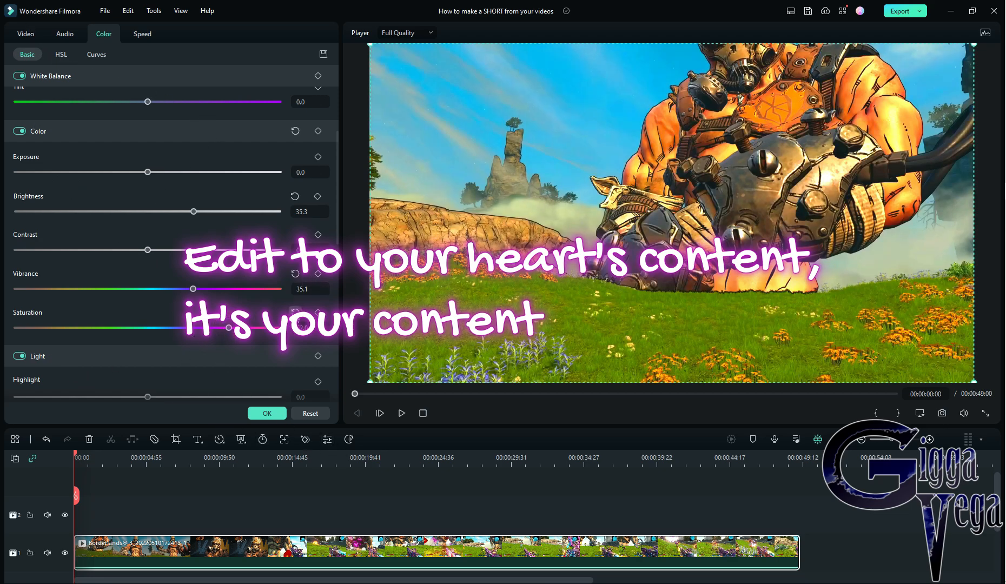
pyautogui.click(295, 313)
# Change the project's aspect ratio to 9:16 (Portrait) with a 1080x1920 resolution.
pyautogui.click(105, 11)
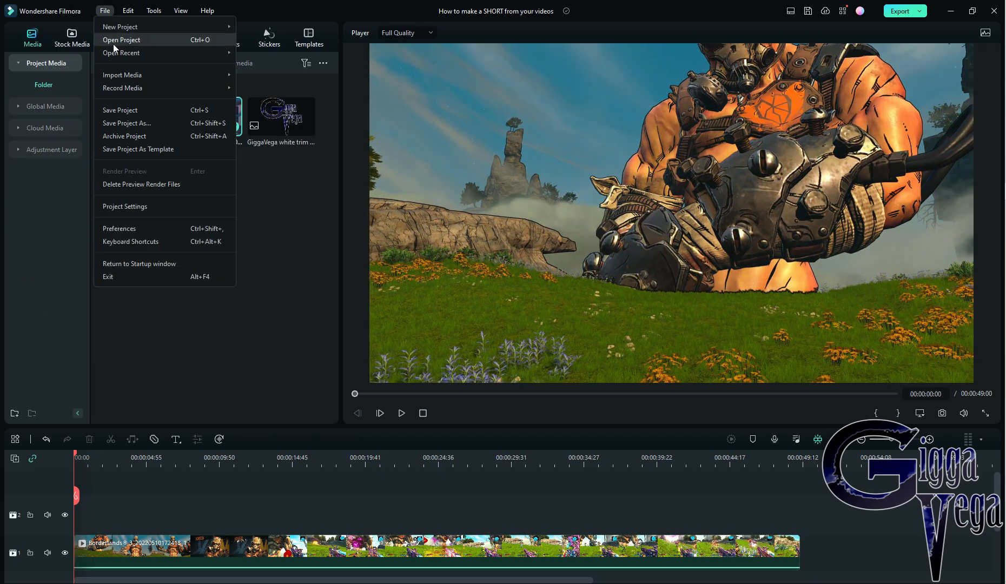
pyautogui.click(116, 207)
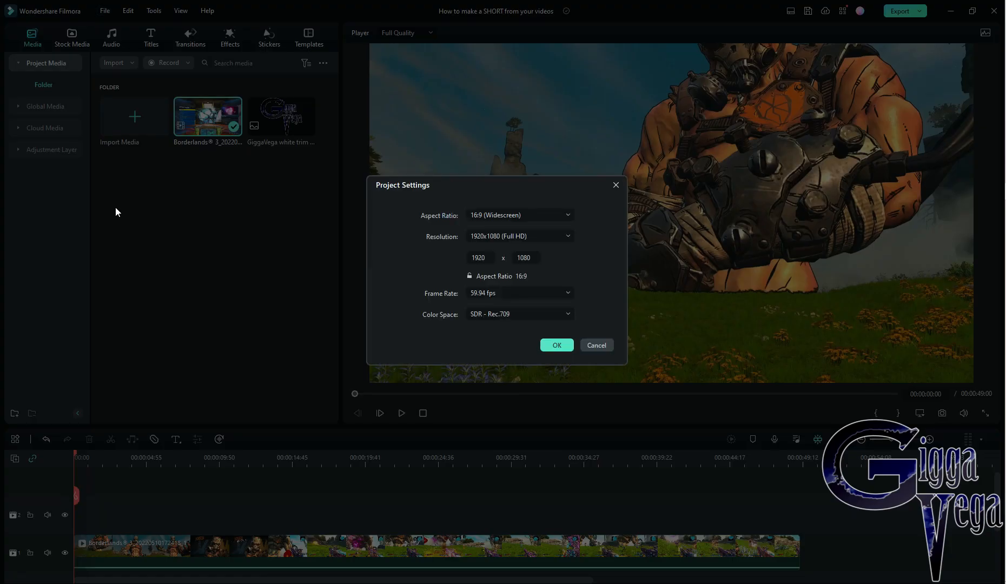
pyautogui.click(560, 216)
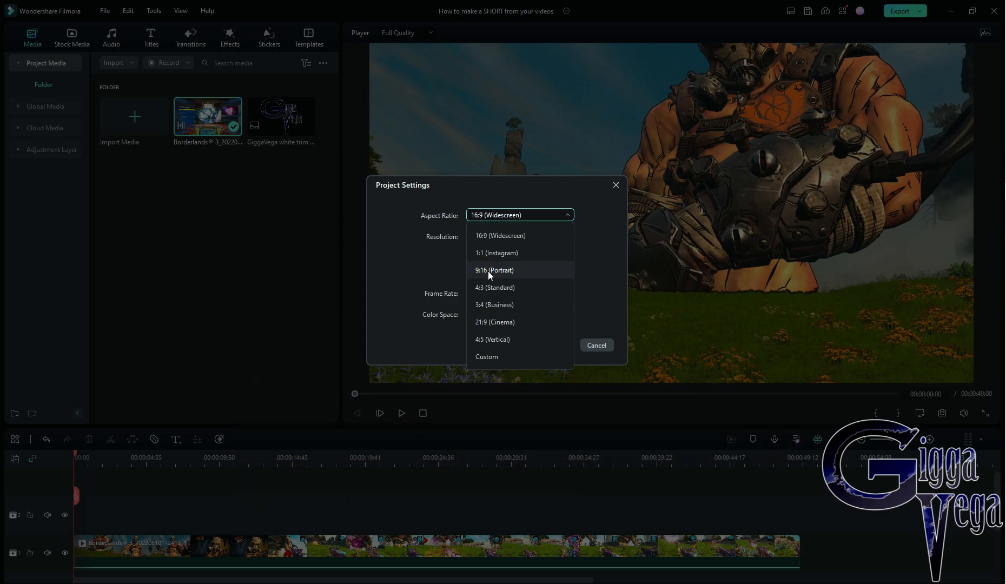
pyautogui.click(488, 271)
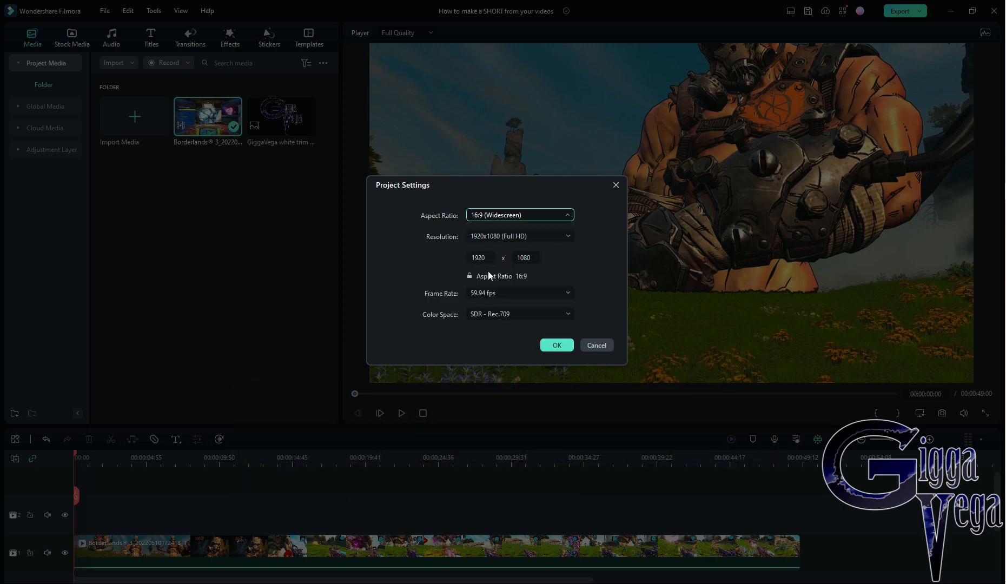
pyautogui.click(558, 346)
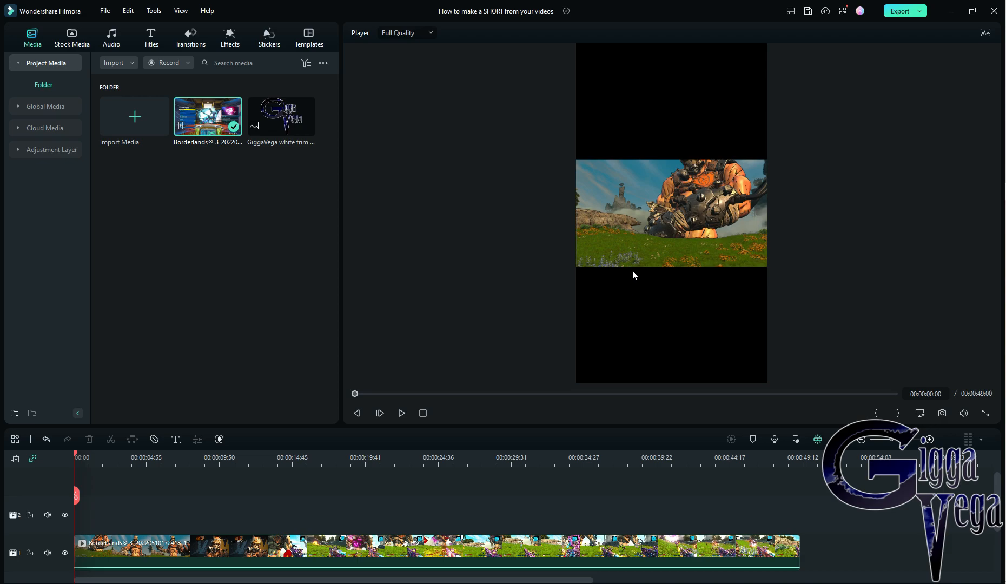
# Crop the timeline clip to a 9:16 ratio so that it fills the portrait frame.
pyautogui.click(649, 217)
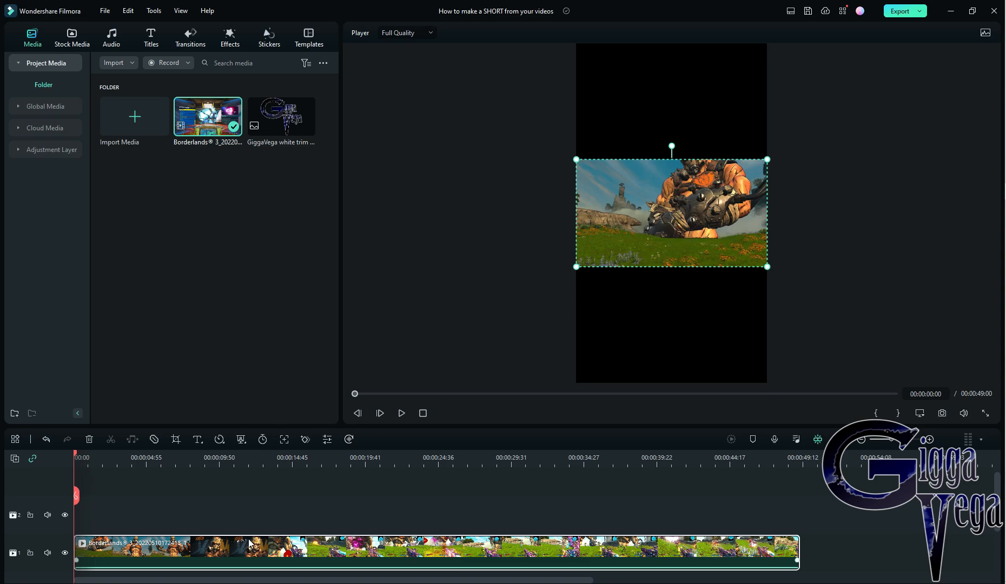
pyautogui.click(174, 440)
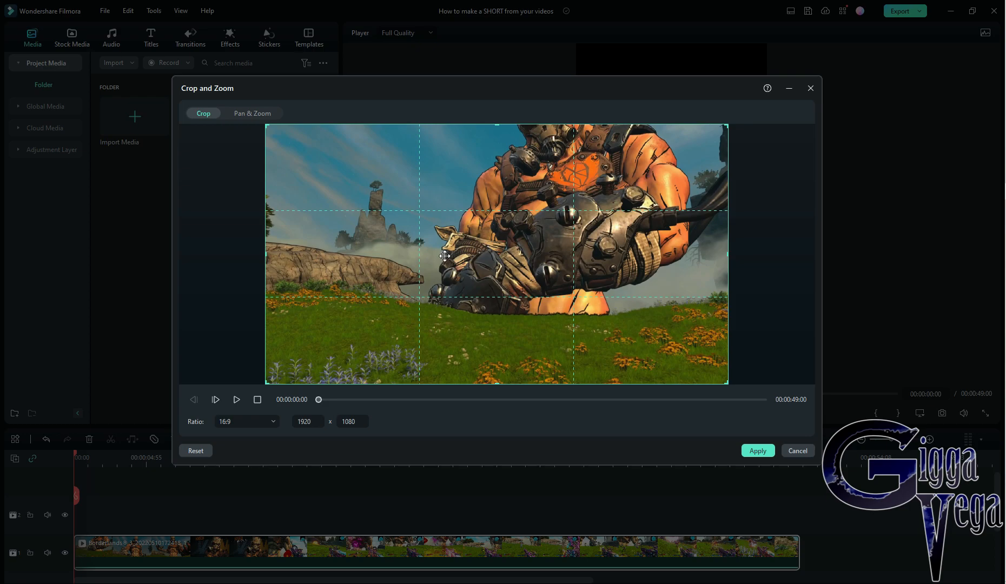
pyautogui.click(274, 422)
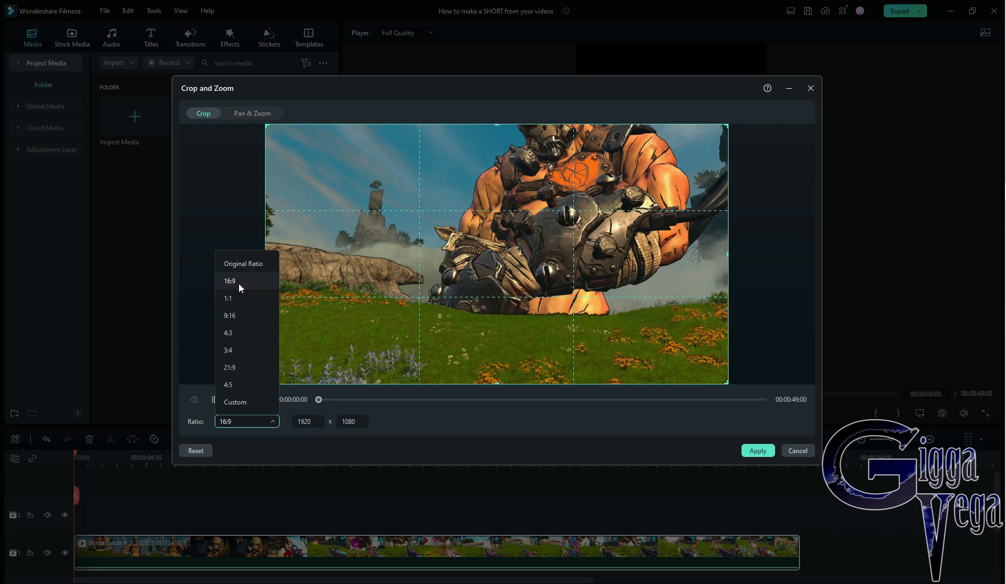
pyautogui.click(235, 317)
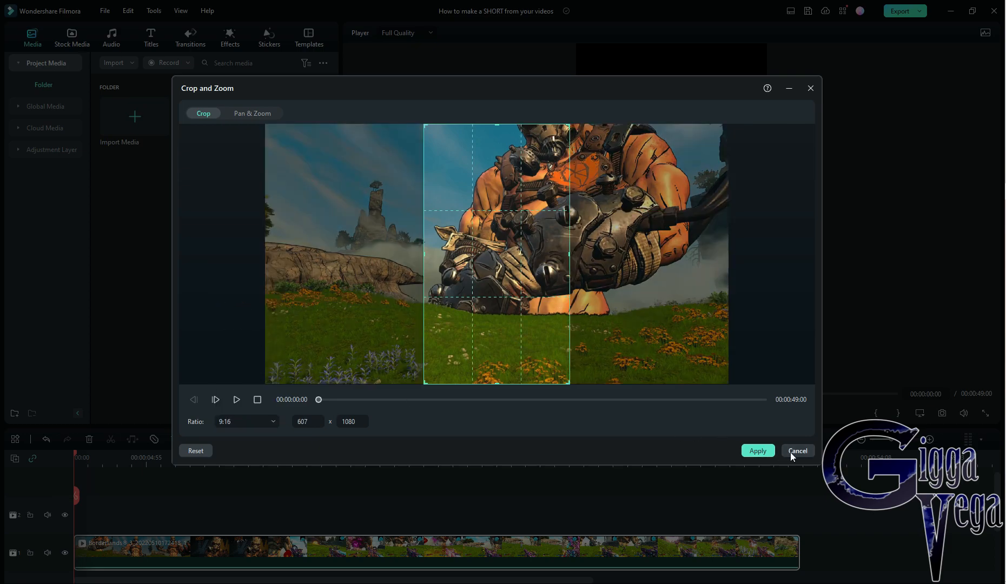
pyautogui.click(758, 451)
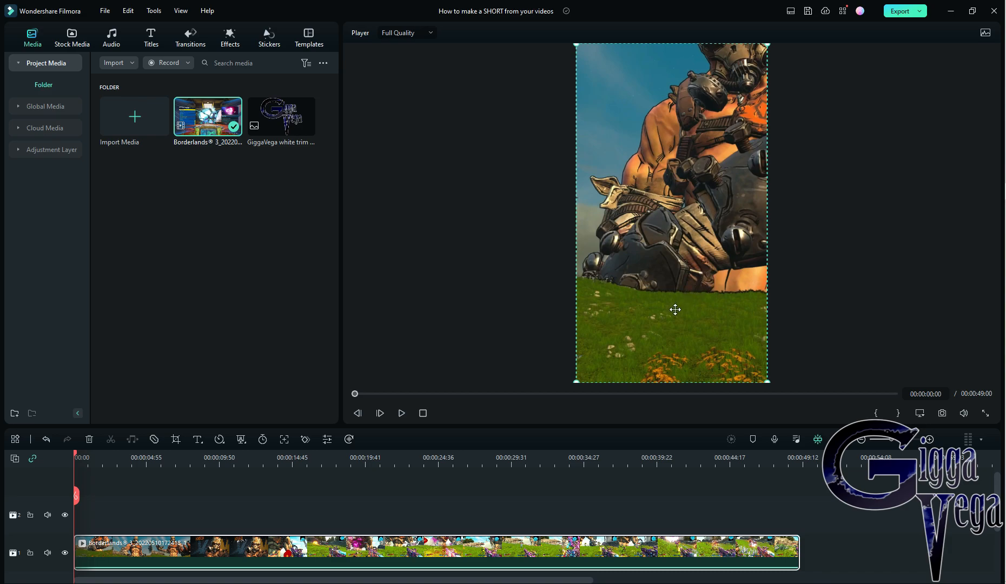
# Preview several parts of the cropped clip and shift its 9:16 crop area toward the right side of the footage.
pyautogui.click(401, 415)
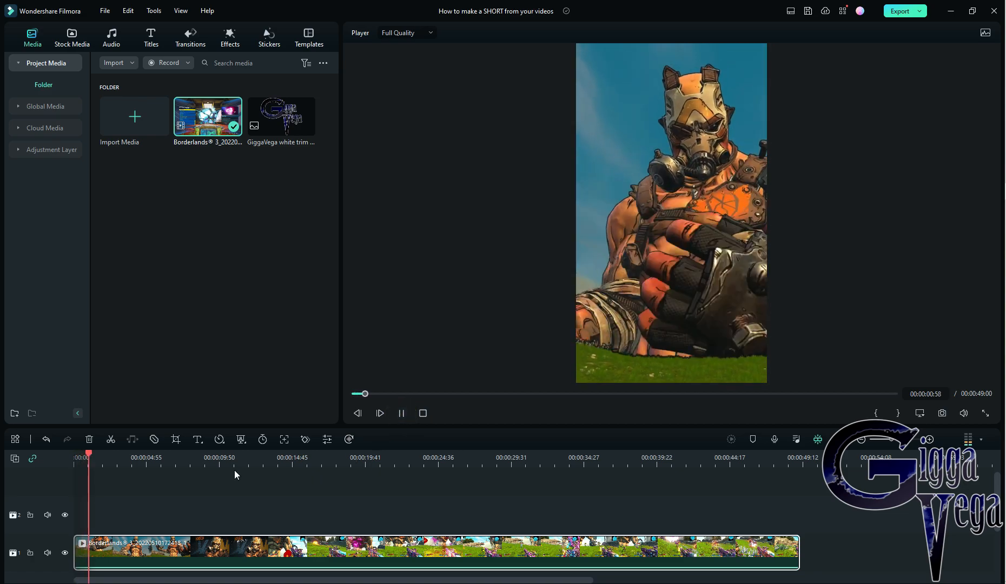
pyautogui.click(149, 458)
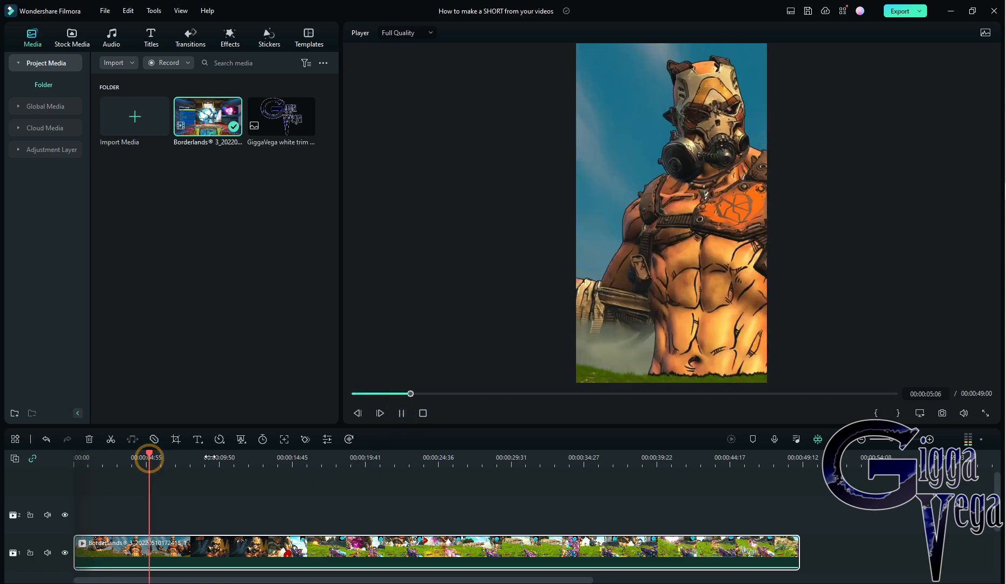
pyautogui.click(278, 459)
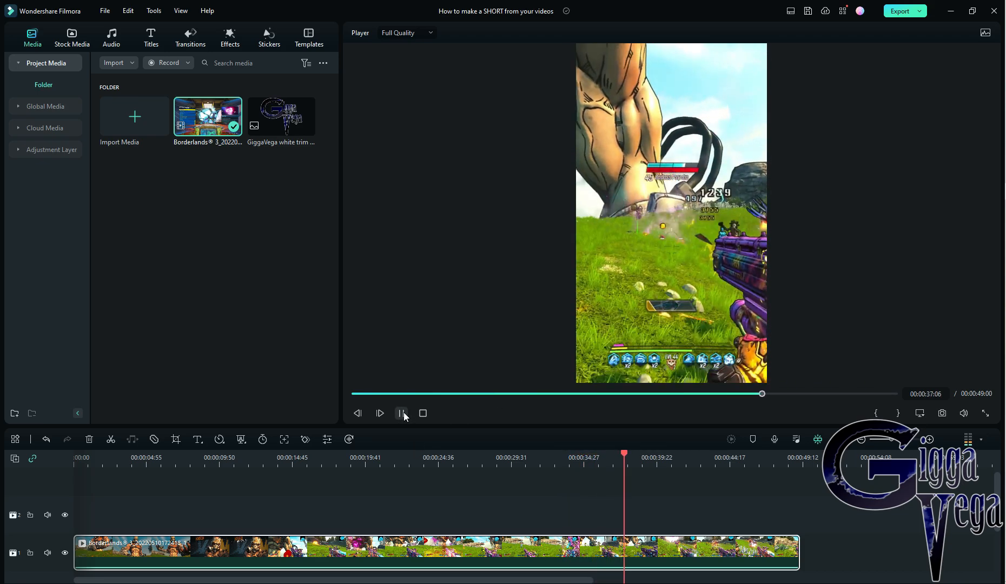
pyautogui.click(402, 412)
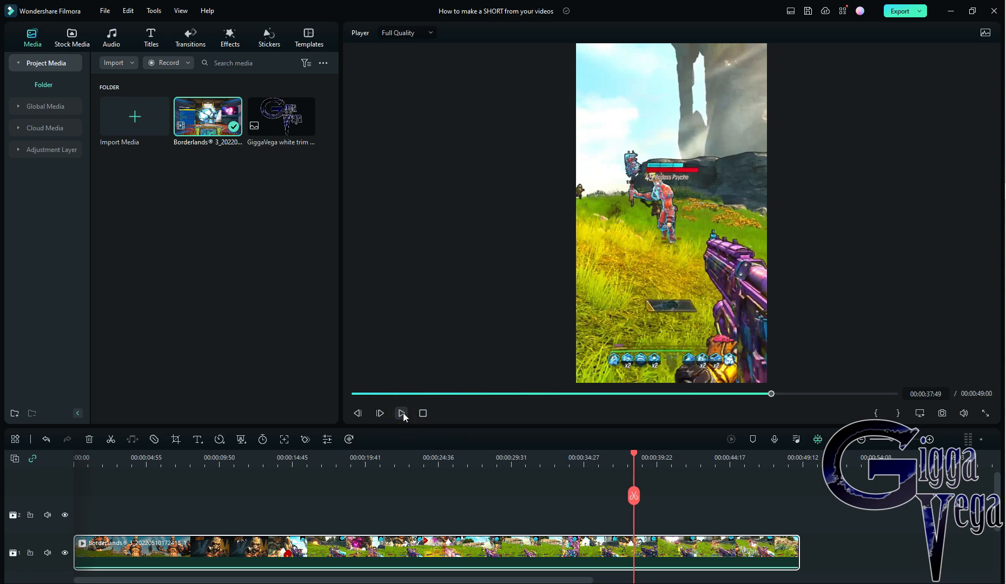
pyautogui.click(175, 440)
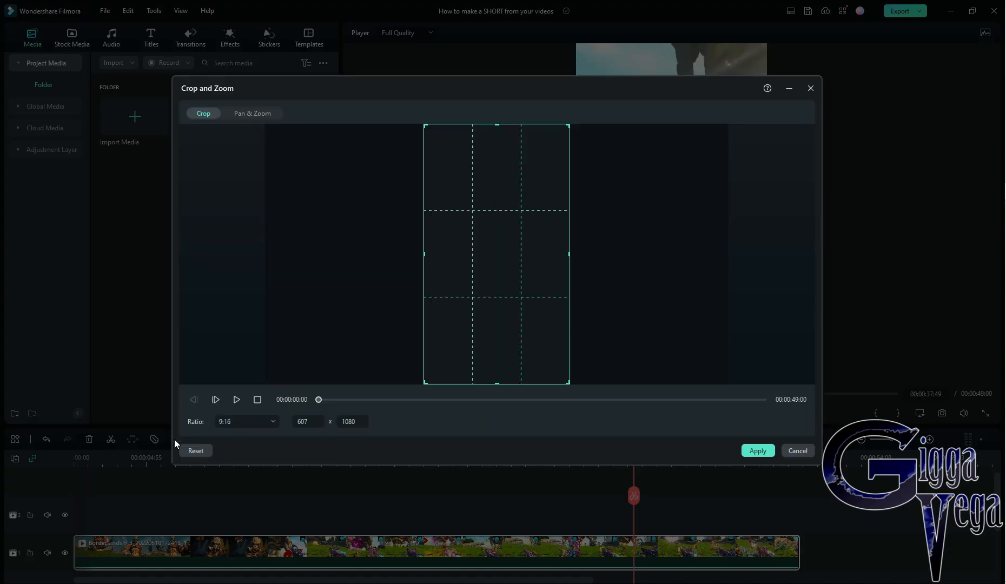
pyautogui.moveTo(493, 255); pyautogui.dragTo(590, 259)
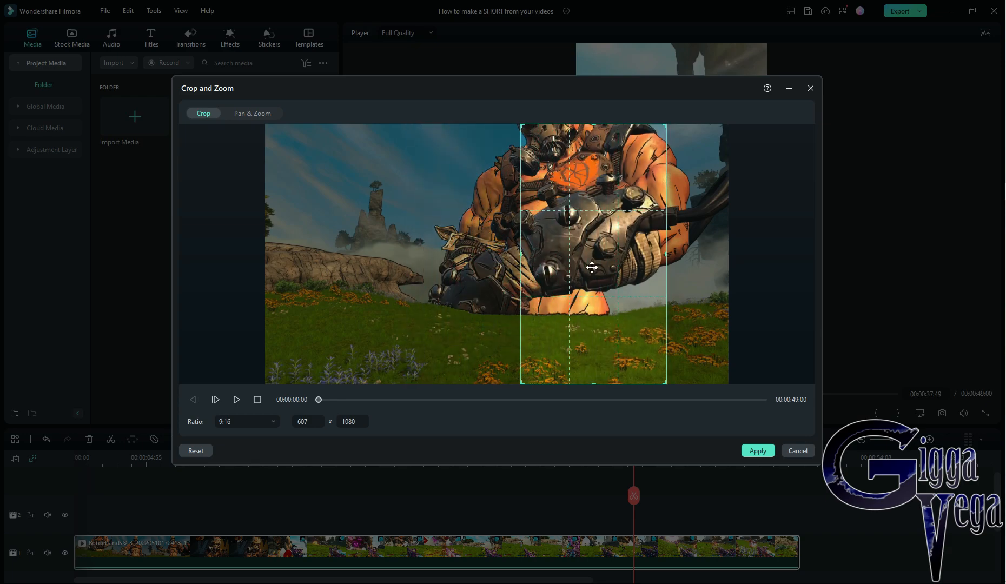
pyautogui.click(758, 451)
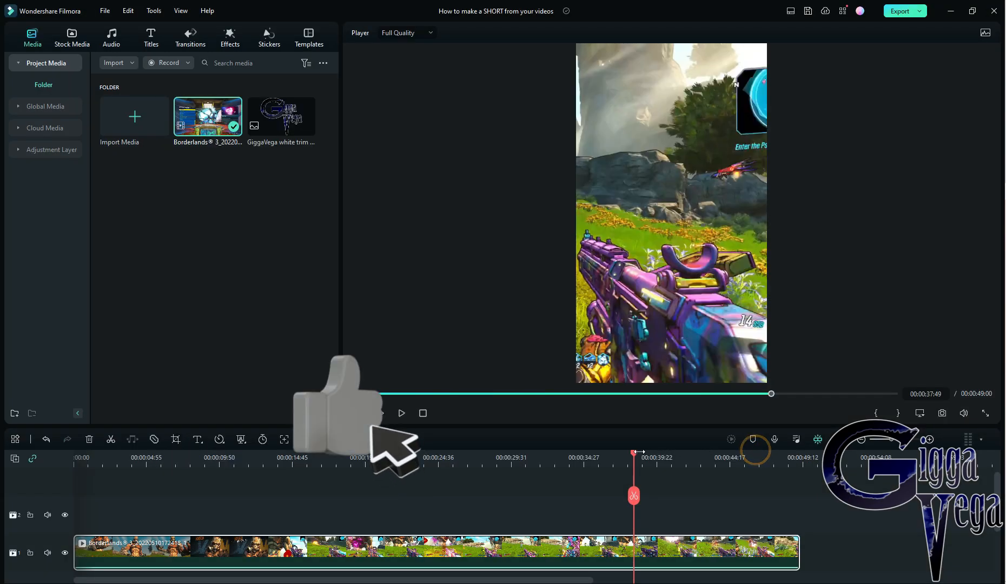
# Play a few seconds of the cropped portrait clip near its end to check the framing.
pyautogui.click(402, 414)
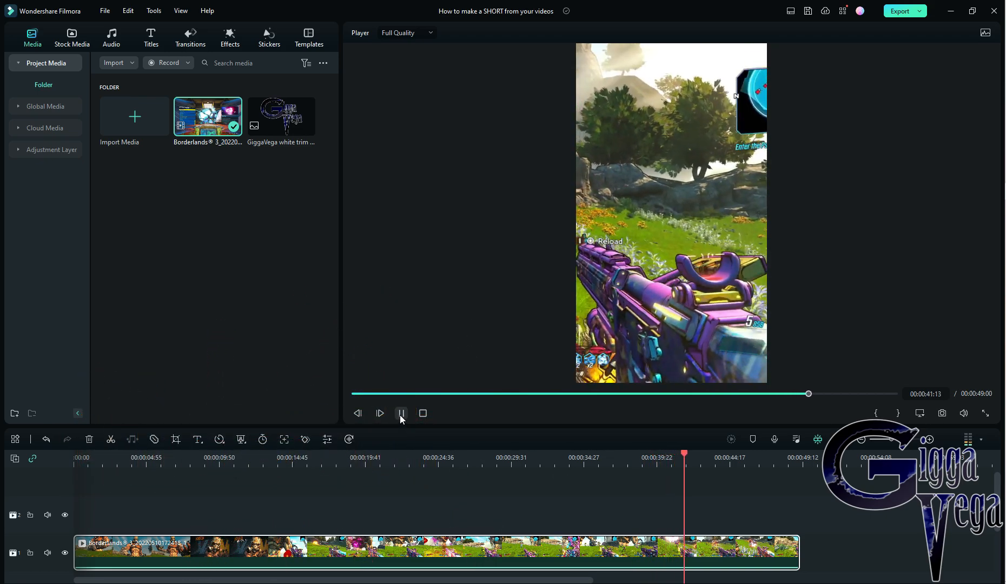
pyautogui.click(401, 414)
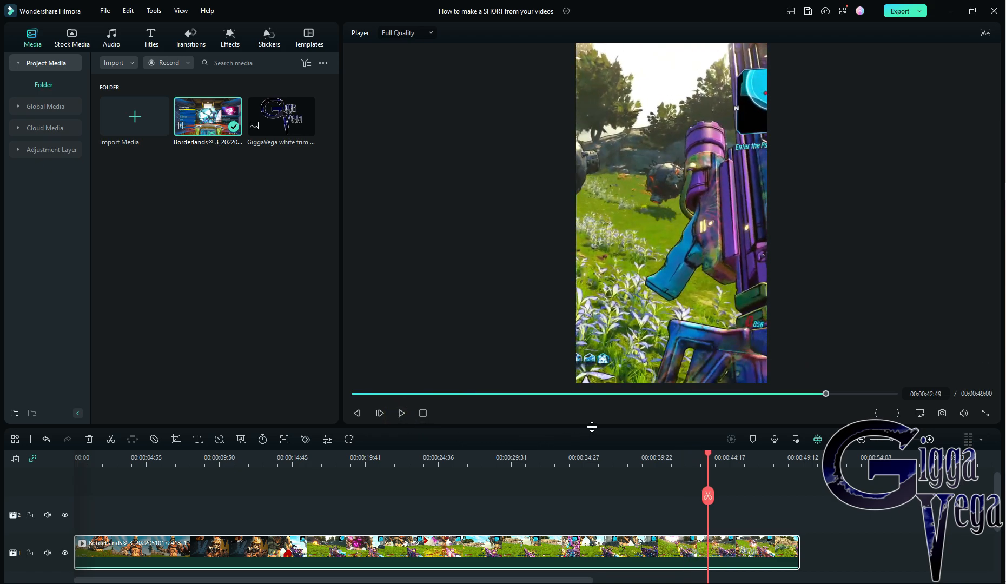
# Open the local MP4 export's detailed settings, set the video bit rate to 30000 kbps and apply it.
pyautogui.click(904, 17)
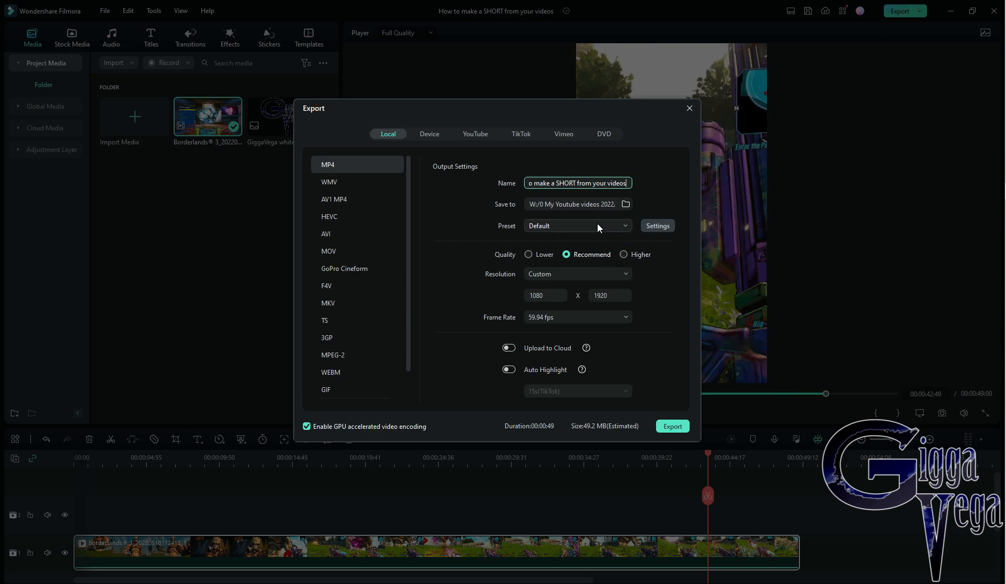
pyautogui.click(661, 227)
pyautogui.click(565, 289)
pyautogui.scroll(-1, 521, 432)
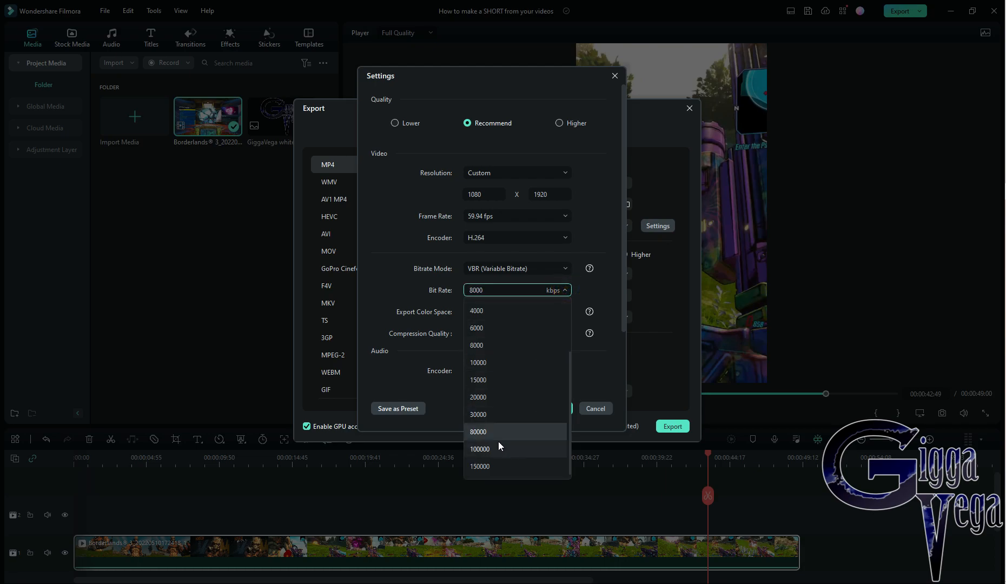
pyautogui.scroll(-1, 495, 448)
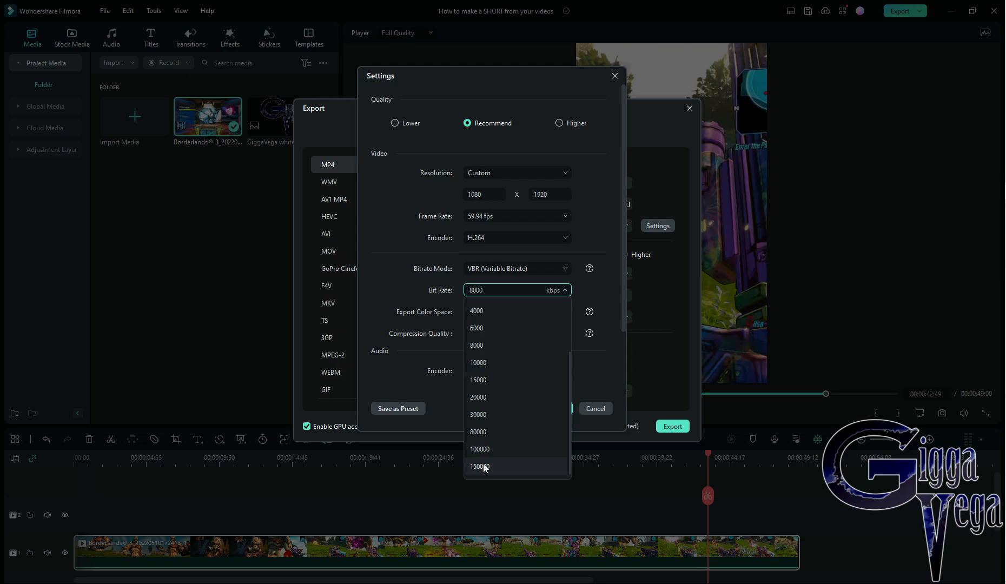
pyautogui.click(446, 404)
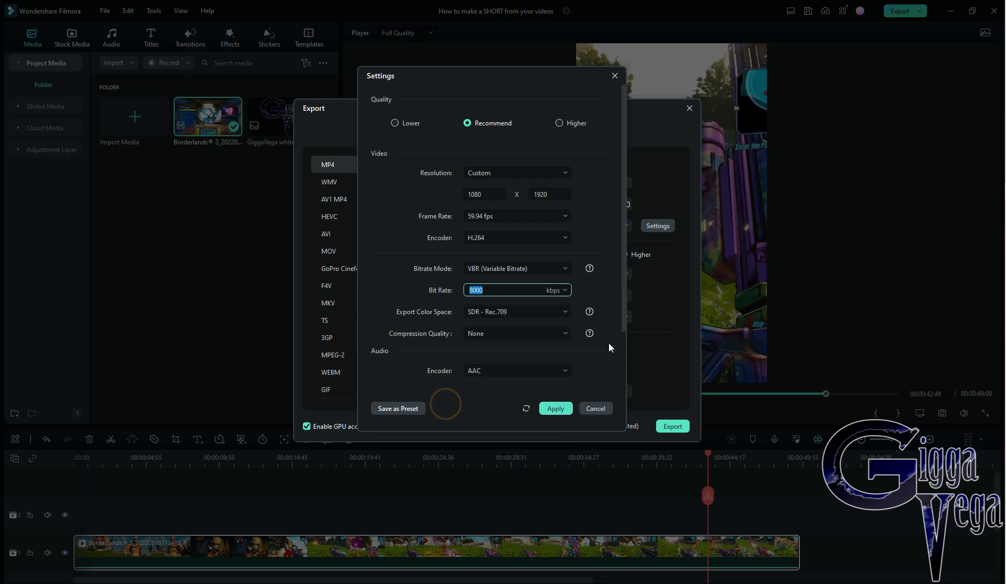
pyautogui.click(562, 293)
pyautogui.moveTo(522, 75); pyautogui.dragTo(492, 31)
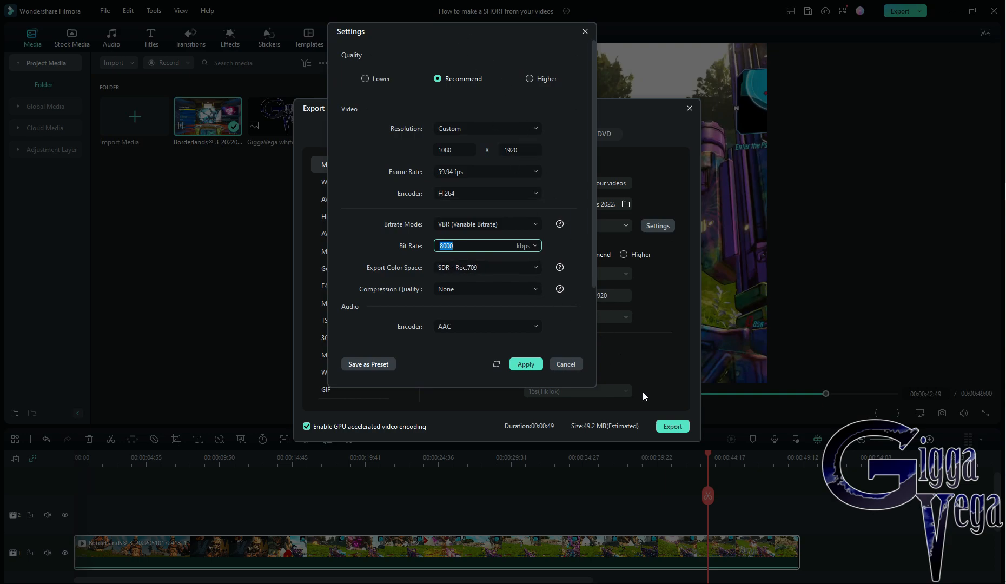
pyautogui.click(588, 429)
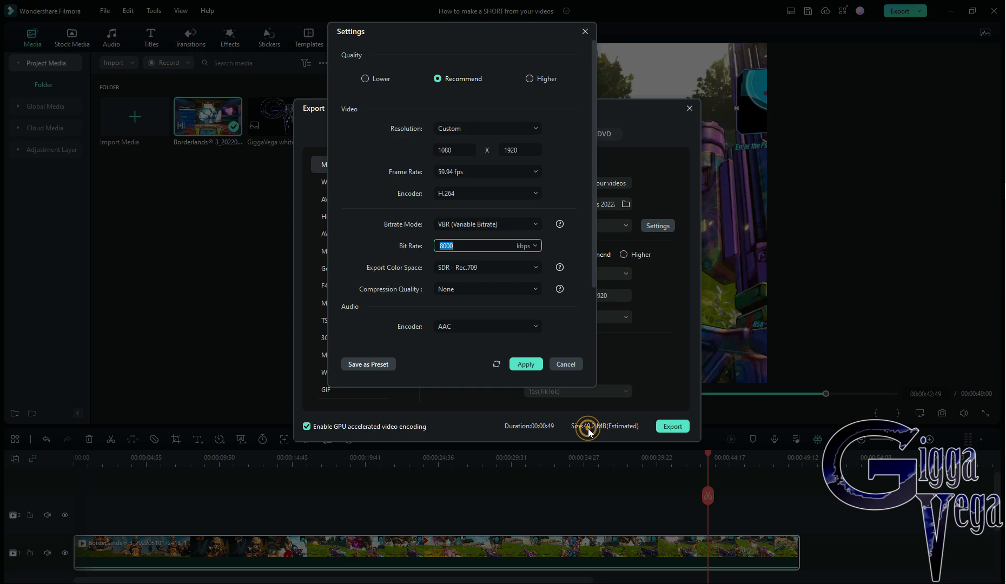
pyautogui.click(534, 246)
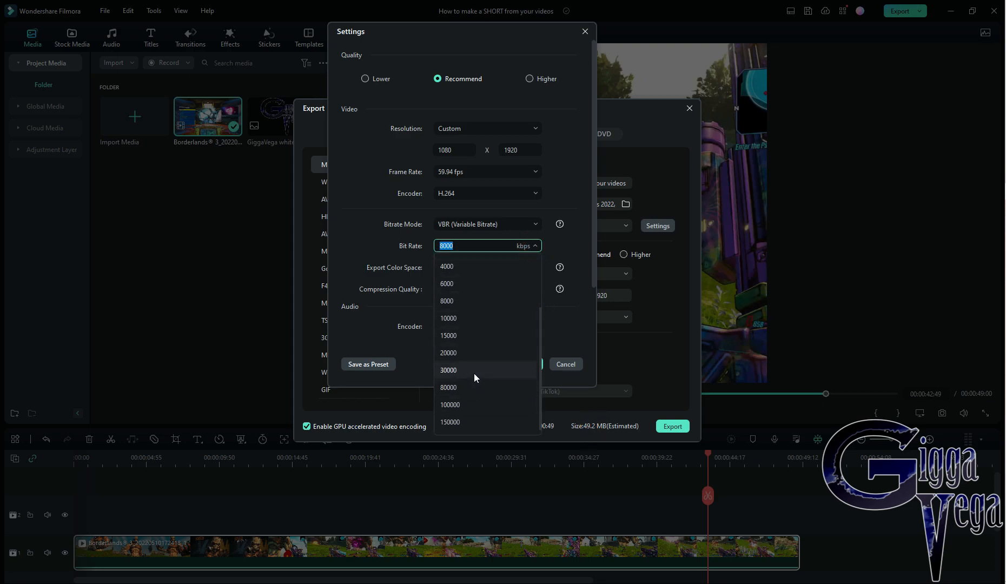
pyautogui.click(474, 373)
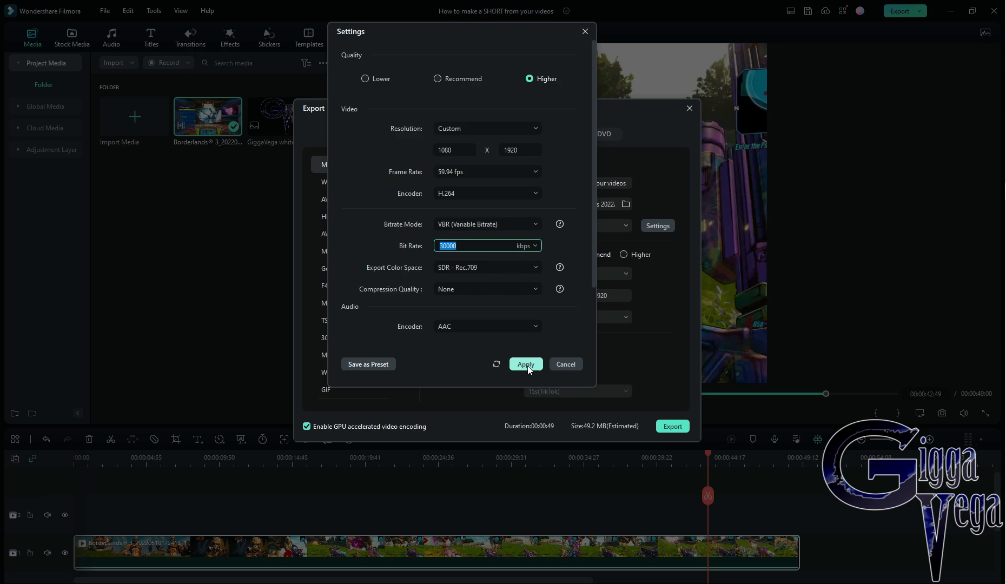
pyautogui.click(527, 365)
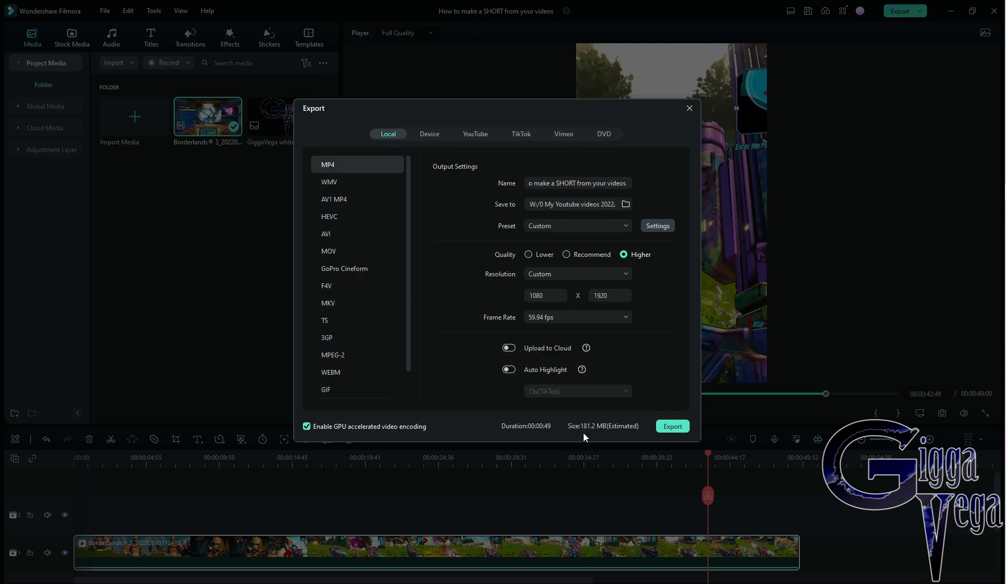